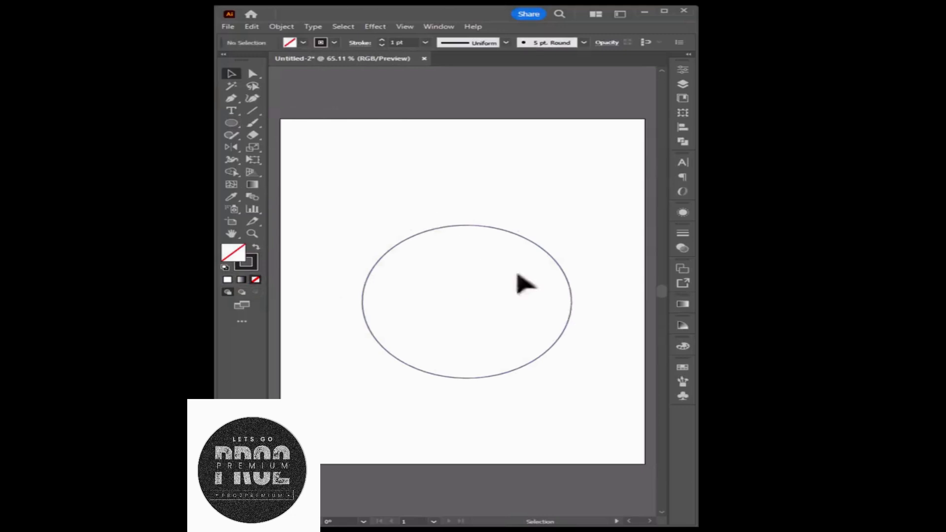
Step: Reshape the ellipse into a tall pointed teardrop and curve its upper left side inward with the Curvature tool
left_click(571, 298)
left_click(252, 73)
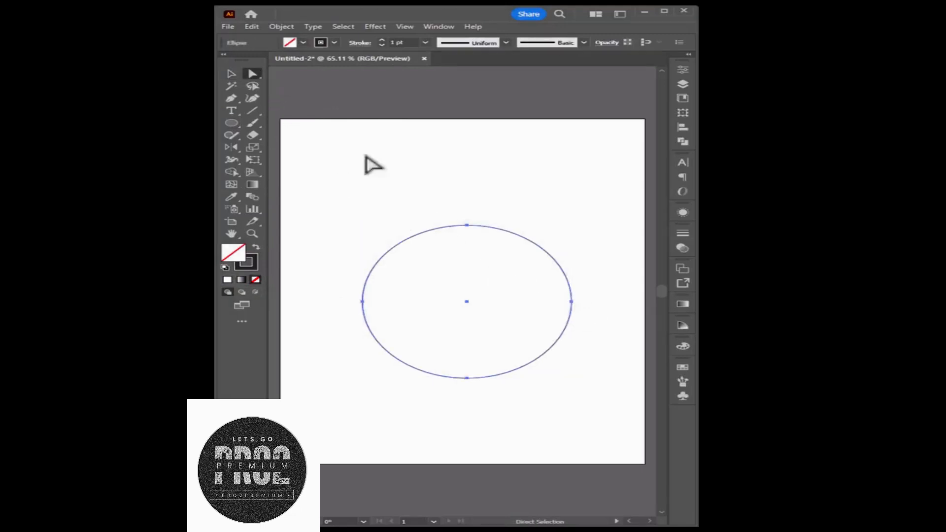
left_click(467, 225)
left_click_drag(524, 225, 468, 226)
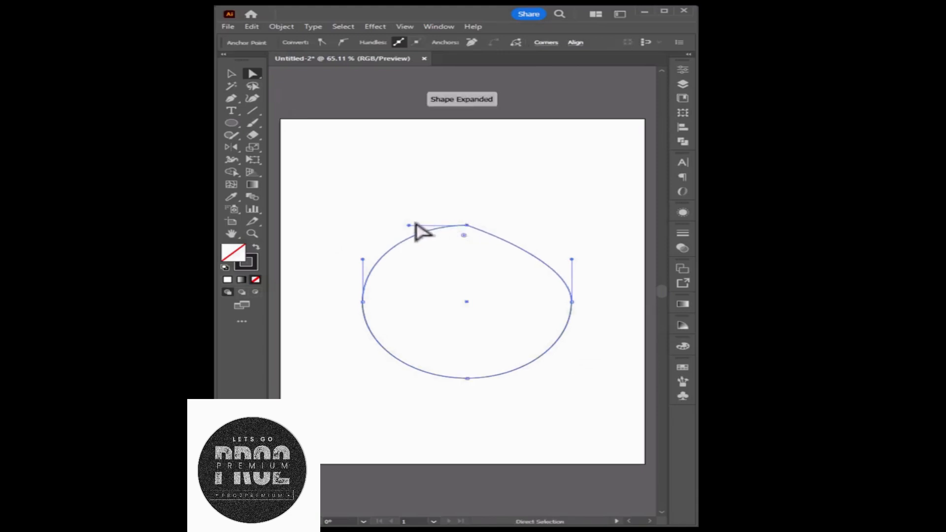
left_click_drag(408, 226, 466, 141)
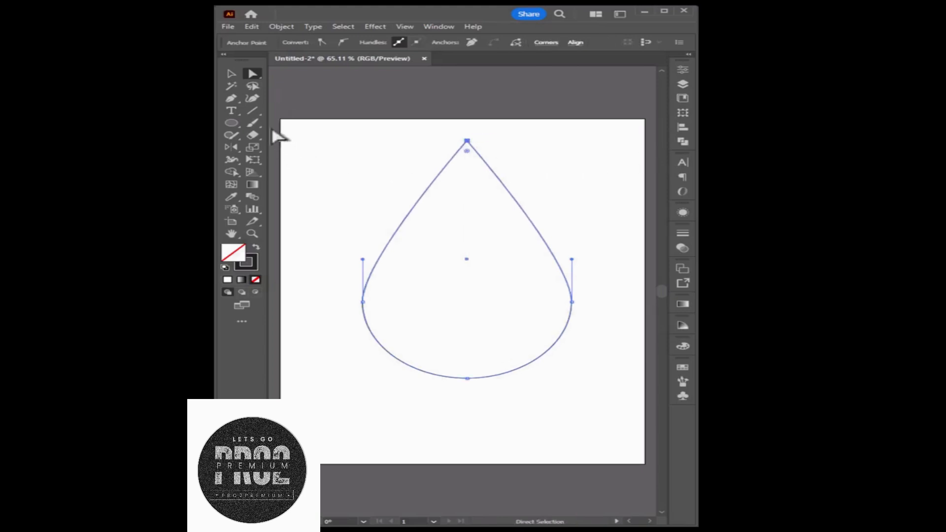
left_click(252, 98)
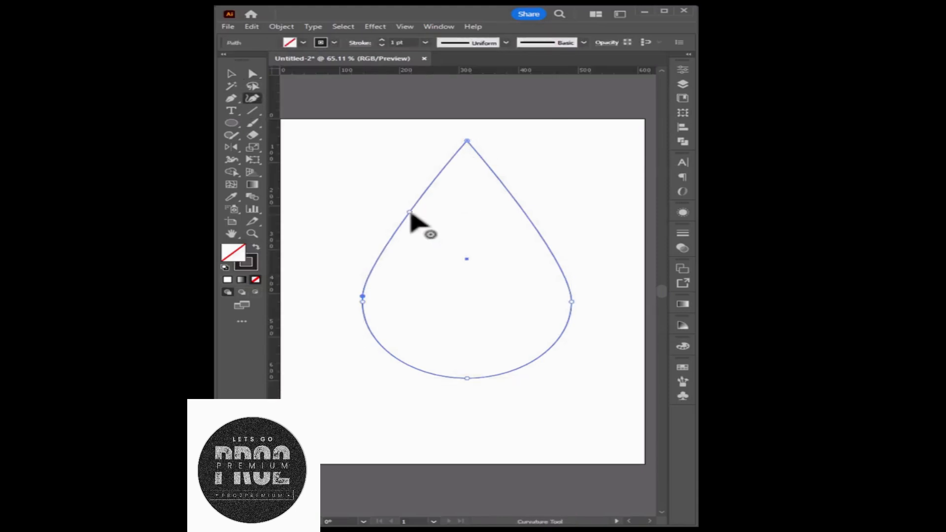
left_click_drag(410, 213, 421, 219)
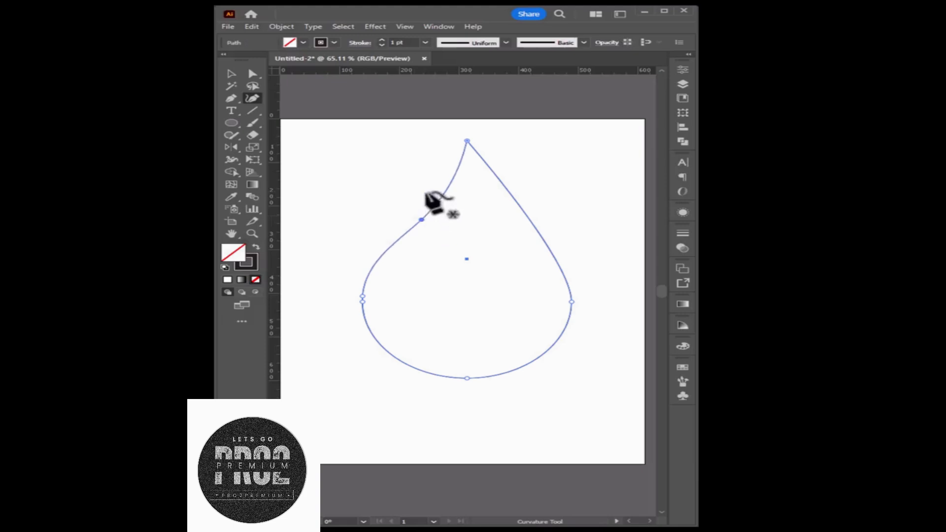
Step: Draw a vertical line through the drop's tip and centre, then remove the right half with Shape Builder
left_click(257, 112)
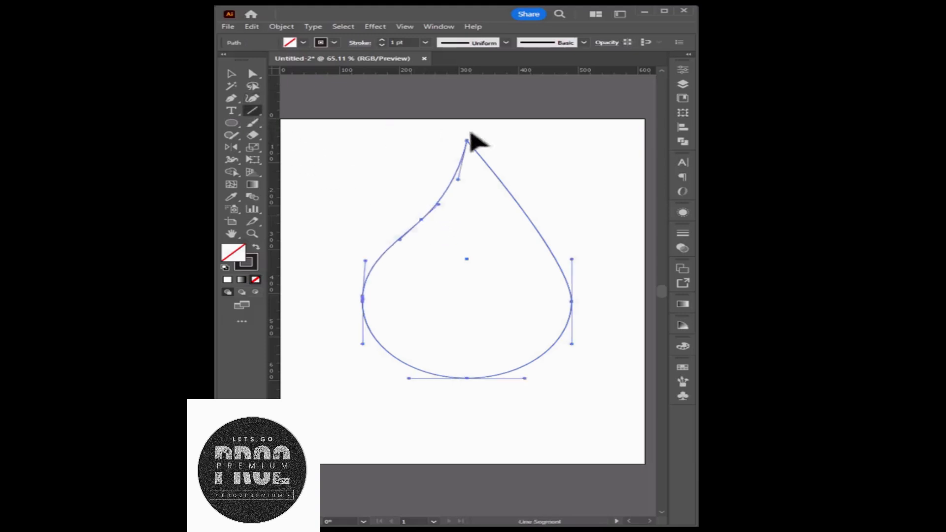
left_click_drag(463, 130, 435, 406)
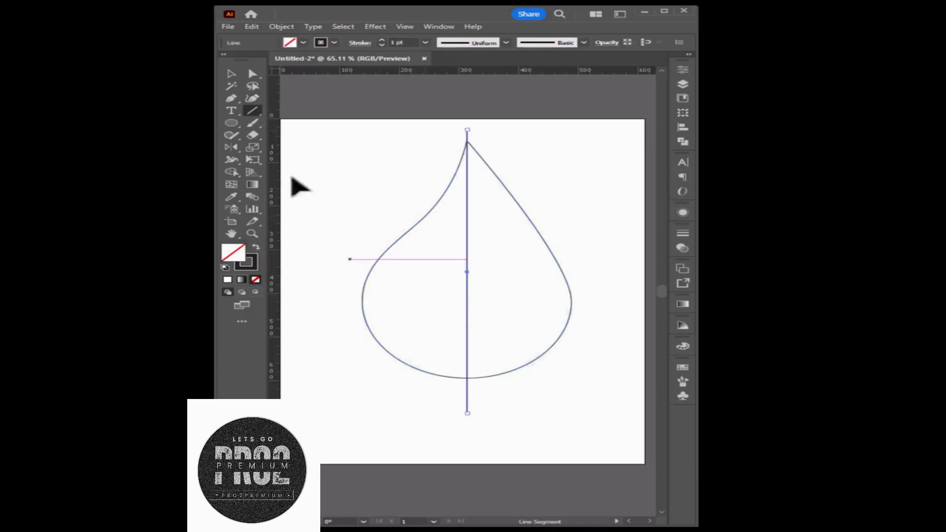
left_click(231, 73)
key("ctrl+a")
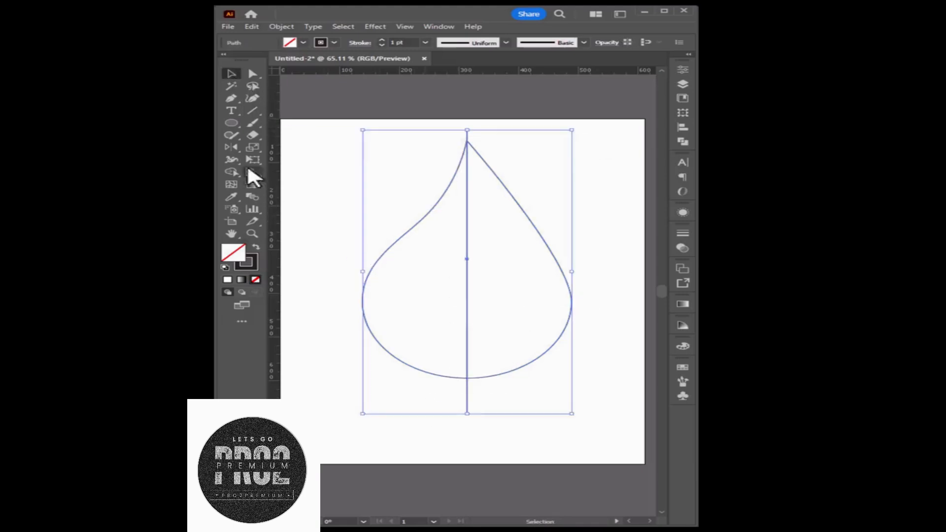
left_click(231, 171)
left_click(539, 271, "alt")
Step: Create a mirrored copy of the left half across the vertical axis and align it to the other side of the centre line
left_click(231, 74)
left_click(558, 183)
left_click(364, 269)
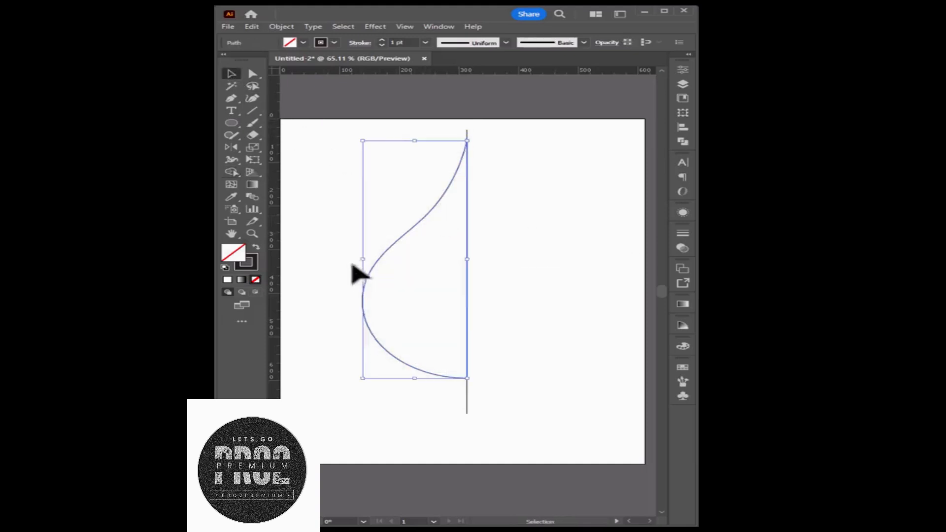
double_click(234, 148)
left_click(326, 243)
left_click(234, 77)
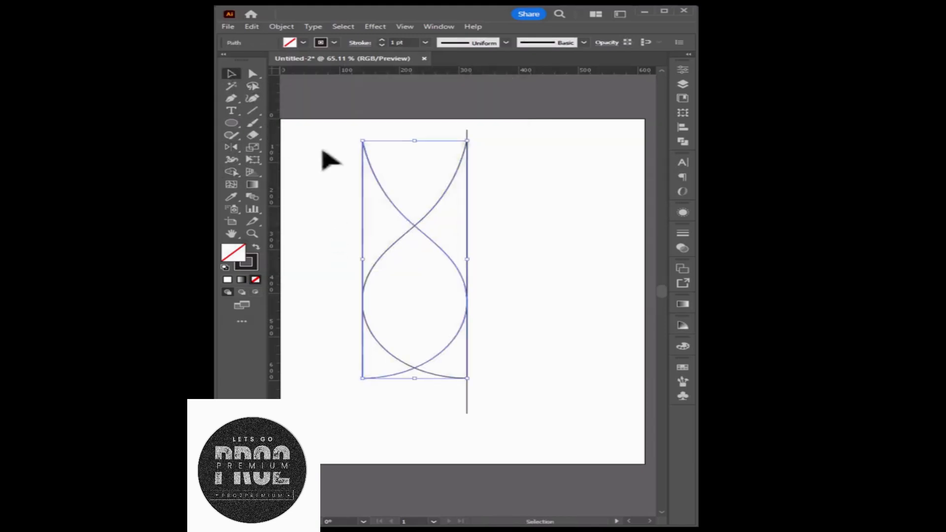
left_click_drag(378, 180, 479, 173)
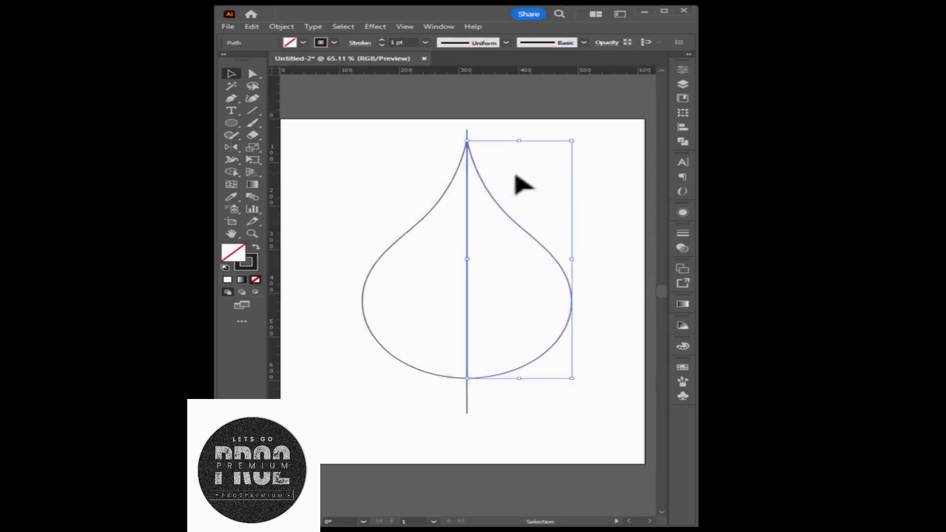
Step: Merge the two drop halves into one shape with Shape Builder
left_click(609, 177)
left_click_drag(609, 176, 350, 303)
left_click(239, 172)
left_click_drag(380, 274, 492, 315)
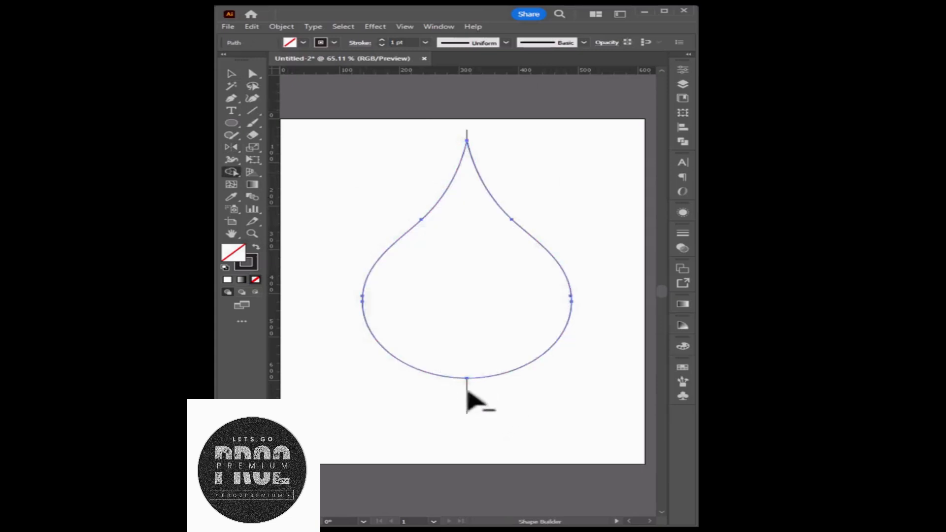
Step: Delete the leftover centre line ends and move the drop slightly down and to the left on the artboard
left_click(231, 73)
left_click(379, 415)
left_click(467, 401)
key("Delete")
left_click_drag(561, 189, 412, 243)
left_click(598, 136)
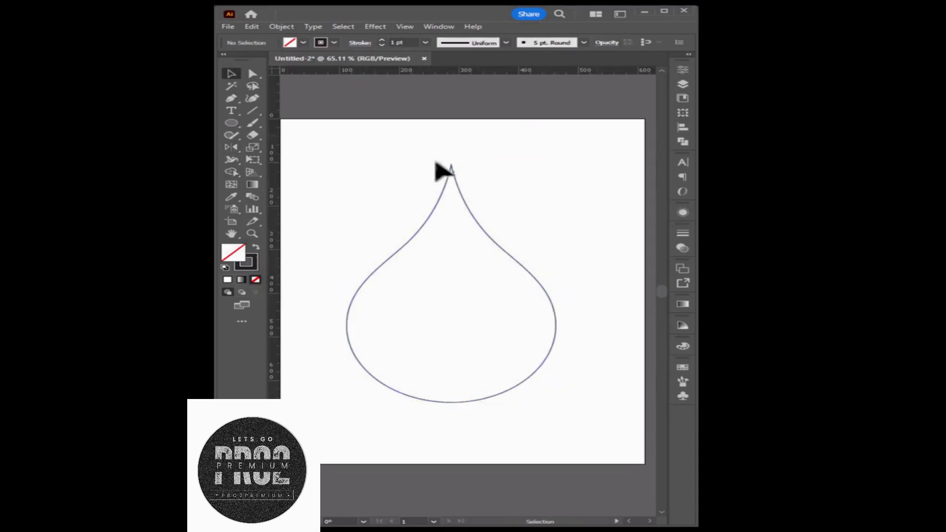
Step: Draw a small narrow rectangle inside the drop and tilt it so its right end points upward
right_click(231, 123)
left_click(295, 120)
left_click_drag(483, 311, 420, 329)
key("v")
left_click_drag(489, 331, 475, 319)
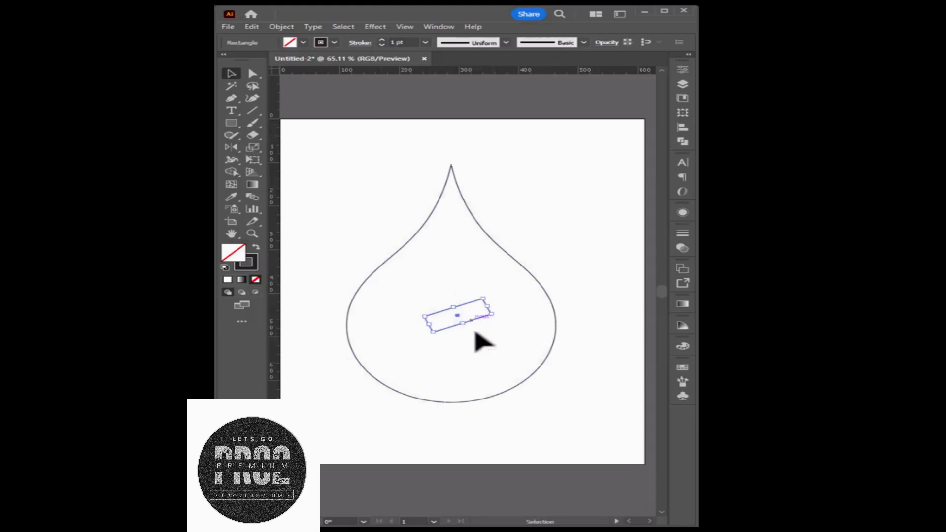
Step: Add anchor points on the rectangle's long edges and pull its opposite corners past the drop's outline to form a lightning bolt
left_click(231, 98)
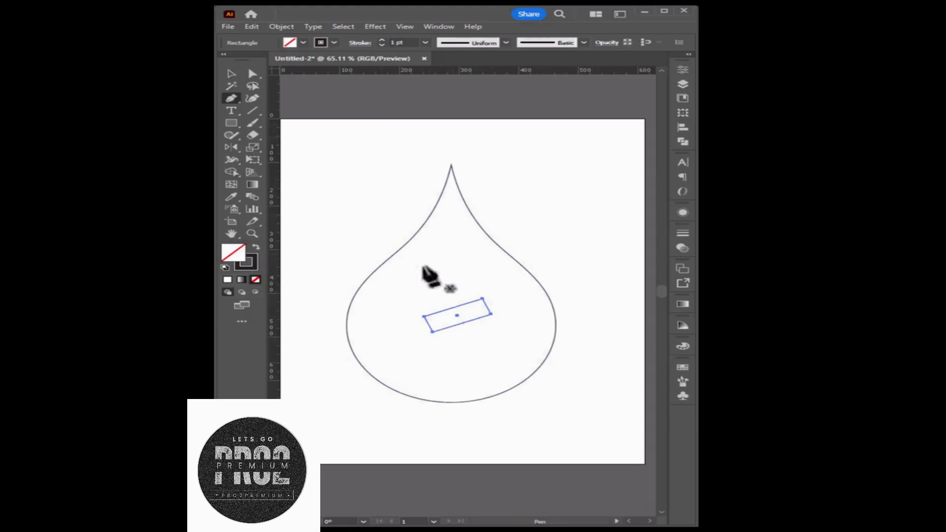
left_click(454, 307)
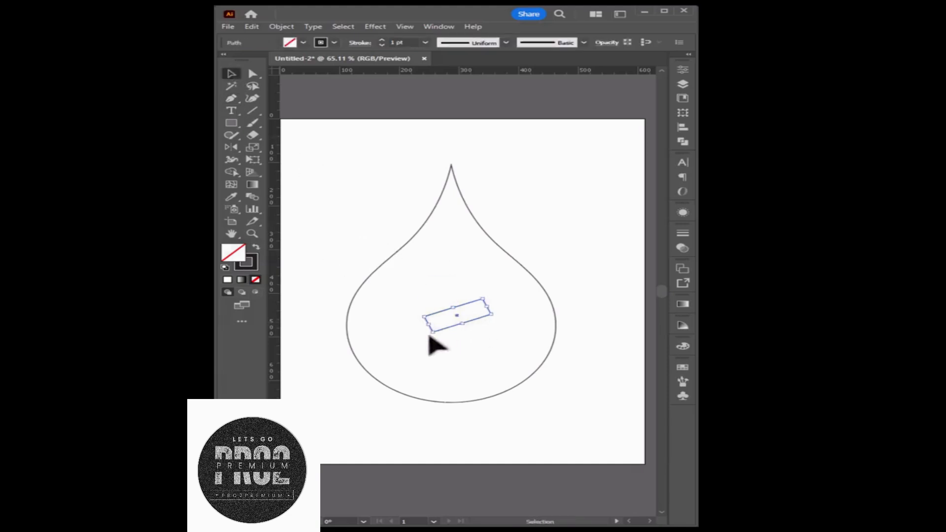
scroll(463, 286, "down", 2)
key("a")
left_click_drag(481, 283, 436, 398)
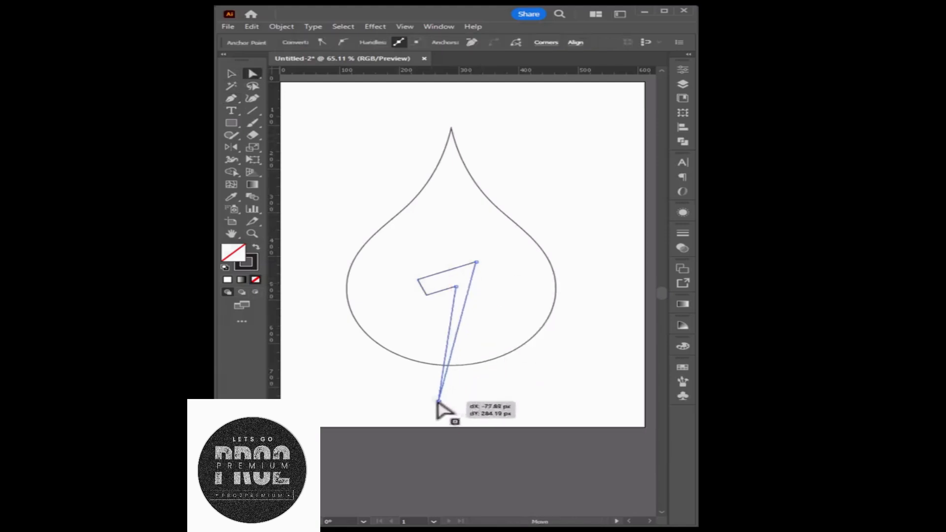
left_click_drag(419, 290, 491, 133)
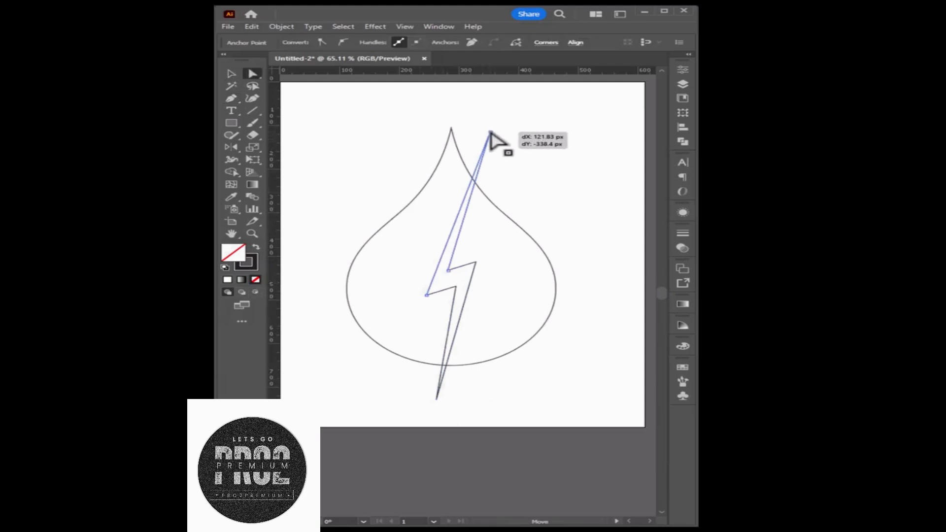
left_click_drag(490, 133, 490, 132)
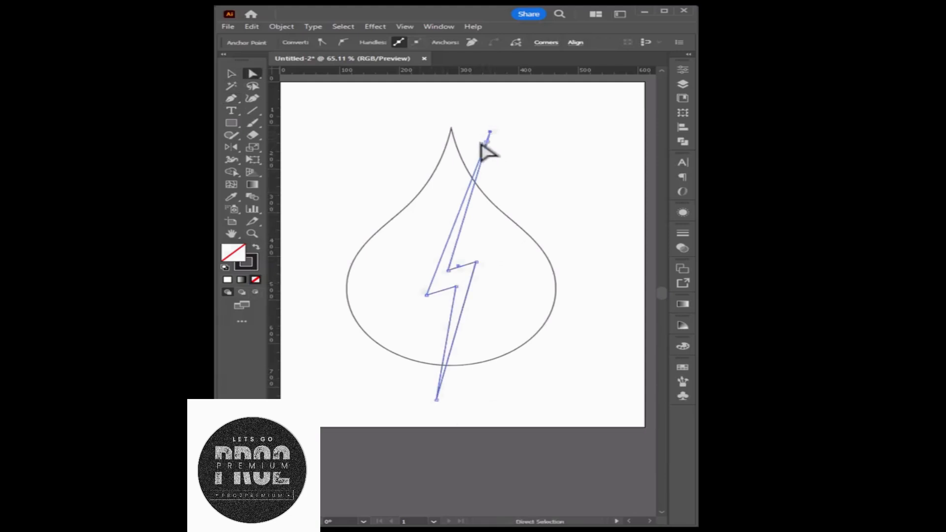
Step: Move the lightning bolt's lower tip farther down and to the left to widen the gap at the drop's base
left_click(230, 74)
left_click_drag(585, 137, 375, 323)
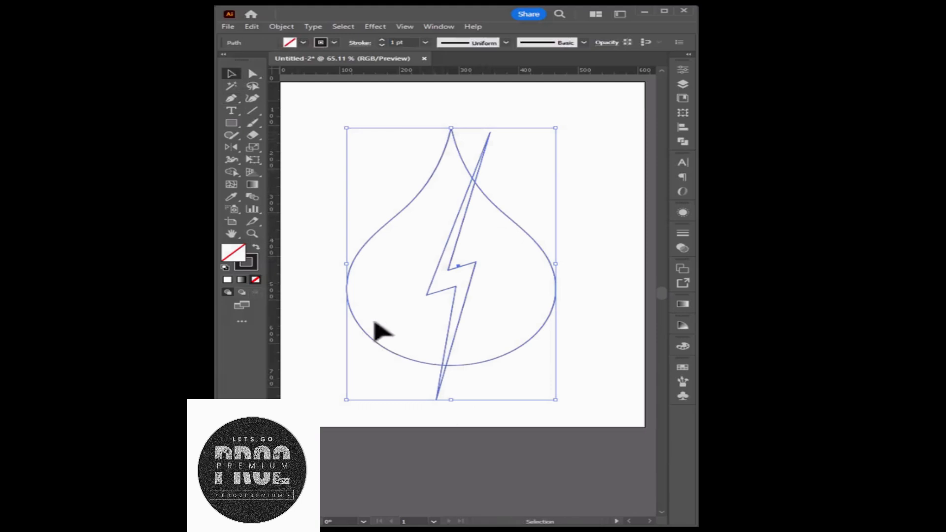
left_click(453, 355)
left_click(436, 399)
left_click(251, 73)
left_click_drag(437, 400, 427, 412)
Step: Cut the lightning bolt out of the drop with Shape Builder, removing the tips that extend beyond the outline
left_click(229, 74)
left_click(342, 93)
left_click_drag(570, 169, 326, 269)
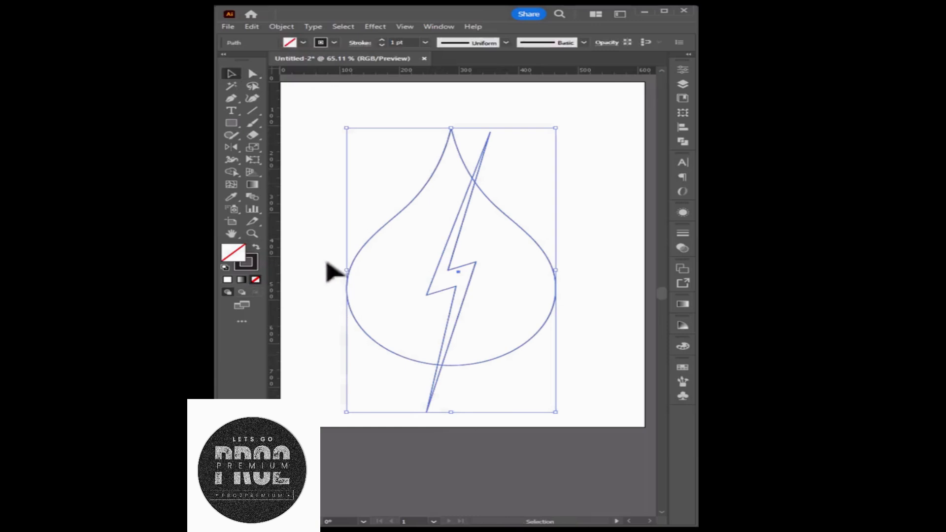
left_click(230, 171)
key("ctrl+plus")
key("ctrl+plus")
key("ctrl+plus")
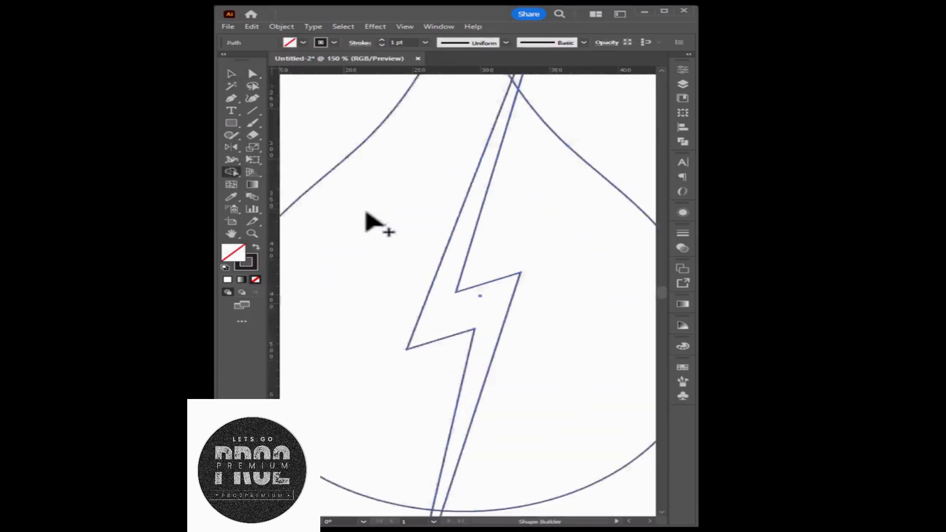
key("space")
left_click_drag(556, 160, 451, 310)
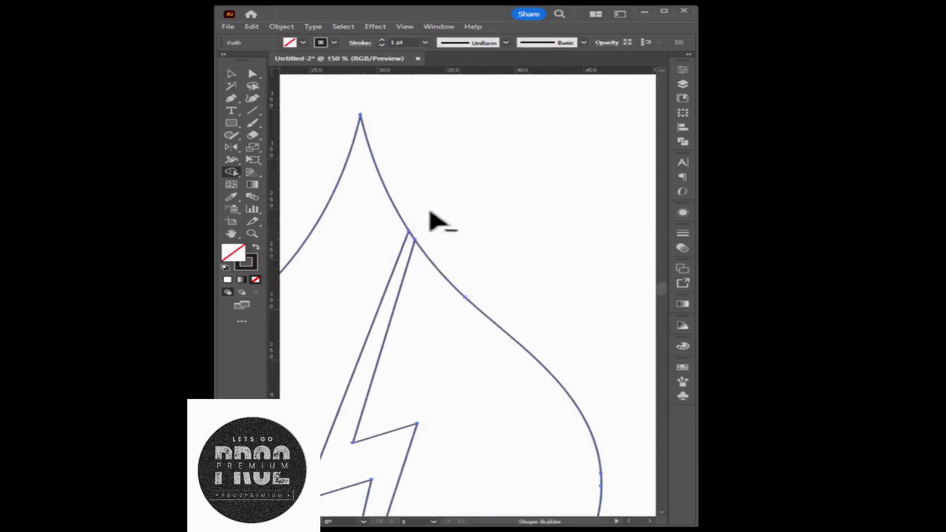
scroll(424, 226, "down", 3)
scroll(426, 209, "down", 3)
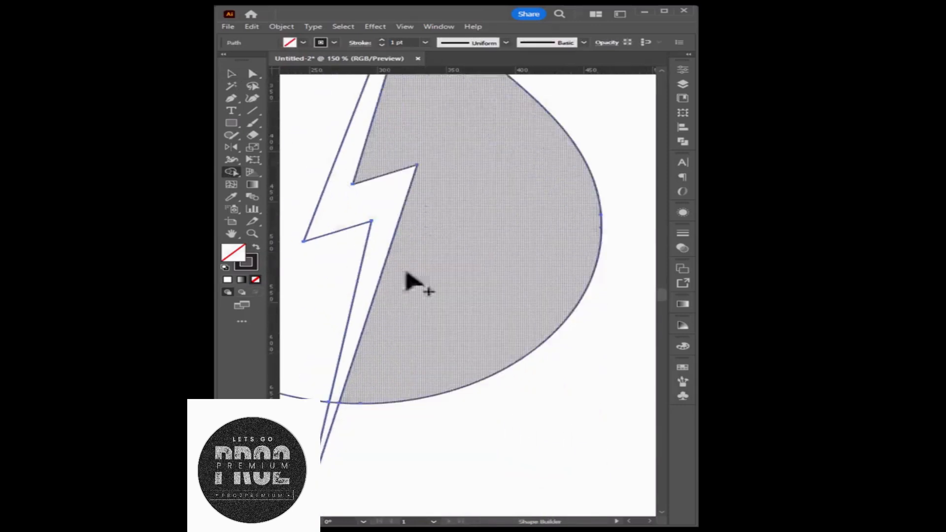
scroll(345, 419, "up", 1)
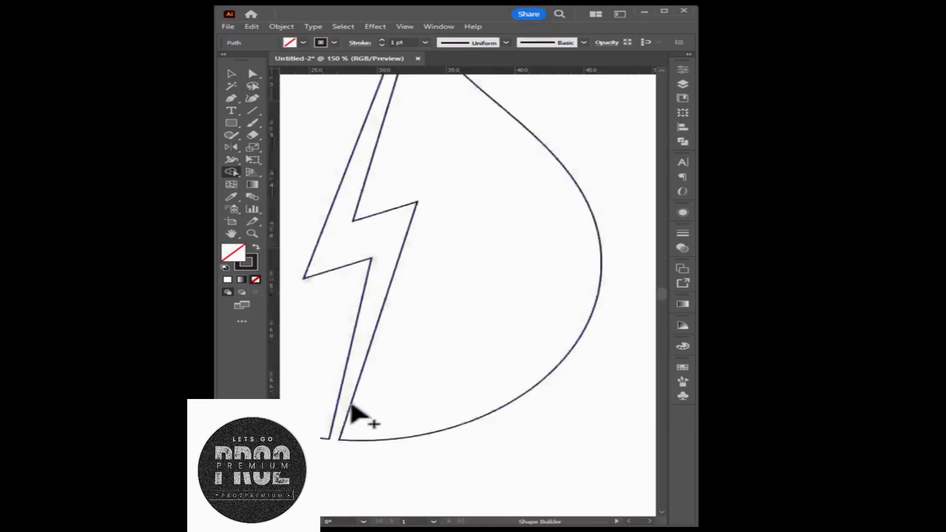
Step: Round the left piece's corner where the bolt gap meets the drop's upper right edge
scroll(428, 394, "up", 2)
scroll(383, 345, "up", 2)
left_click(252, 75)
left_click_drag(443, 179, 342, 186)
left_click(583, 192)
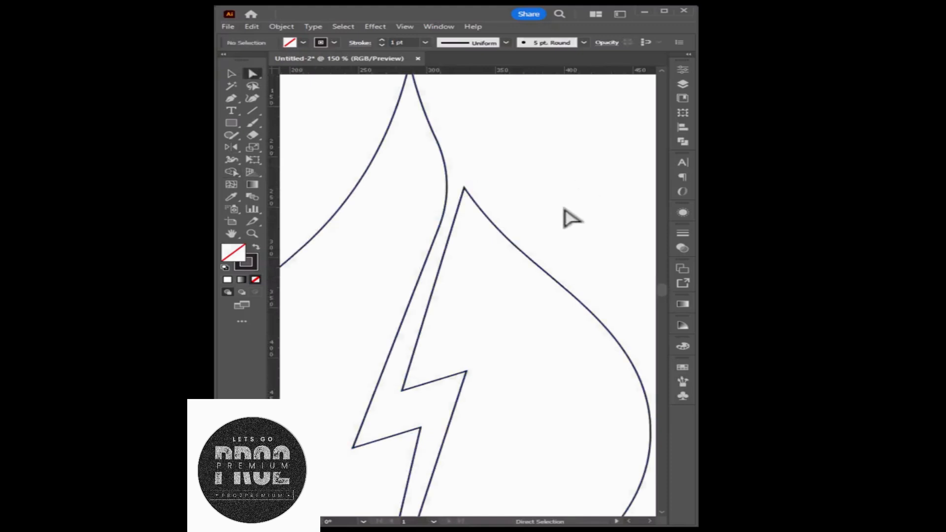
Step: Round the bottom corners of both drop pieces beside the bolt gap, using about a 12 px radius on the right piece
key("space")
left_click_drag(450, 366, 495, 179)
left_click_drag(430, 266, 430, 259)
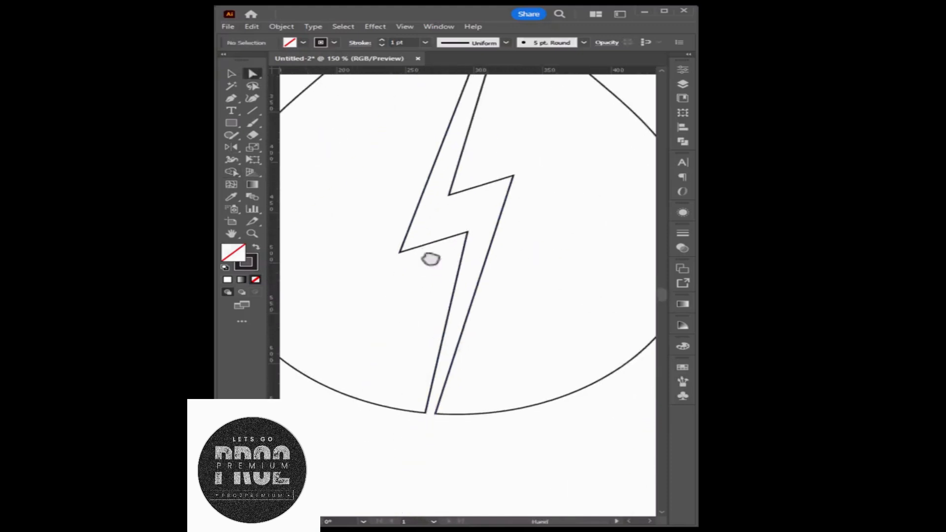
left_click(476, 409)
left_click_drag(479, 474, 372, 322)
left_click_drag(446, 407, 544, 370)
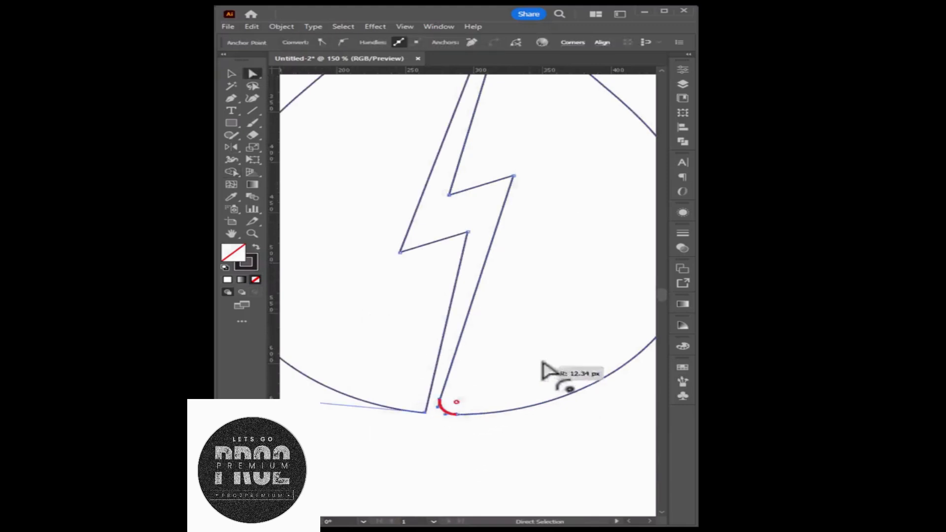
left_click(475, 443)
left_click_drag(426, 412, 397, 384)
left_click(424, 448)
Step: Draw two straight lines with the Pen tool from the bolt's outer corners past the drop's right and left edges
key("ctrl+0")
key("p")
left_click_drag(480, 282, 575, 335)
left_click(238, 77)
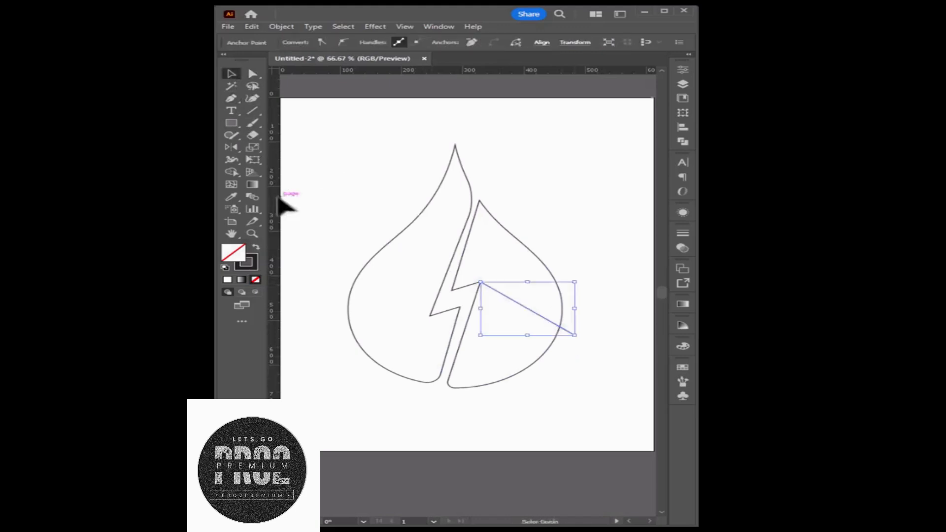
left_click(320, 228)
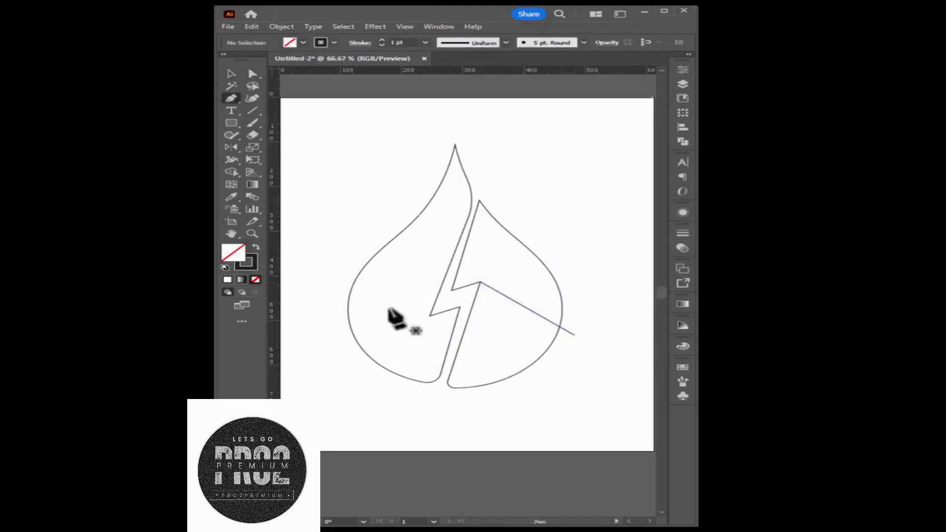
left_click(430, 315)
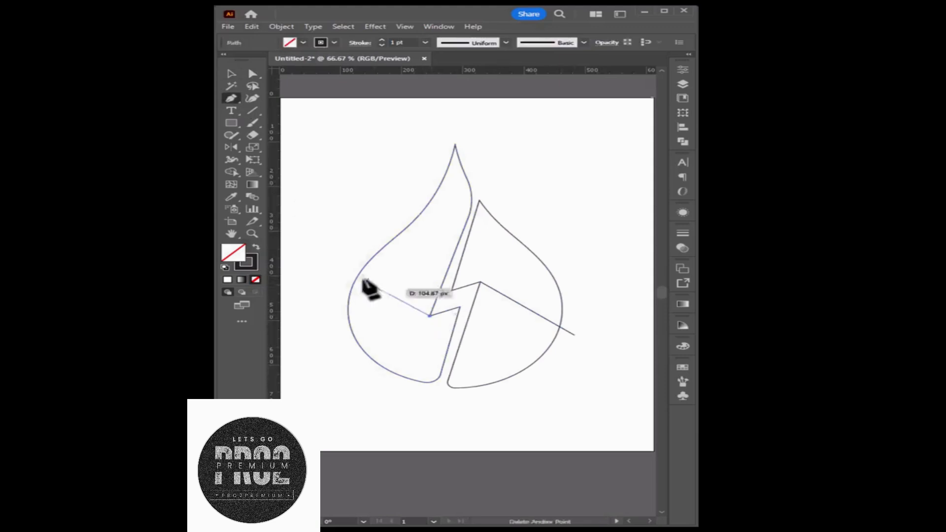
left_click(334, 251)
left_click(231, 74)
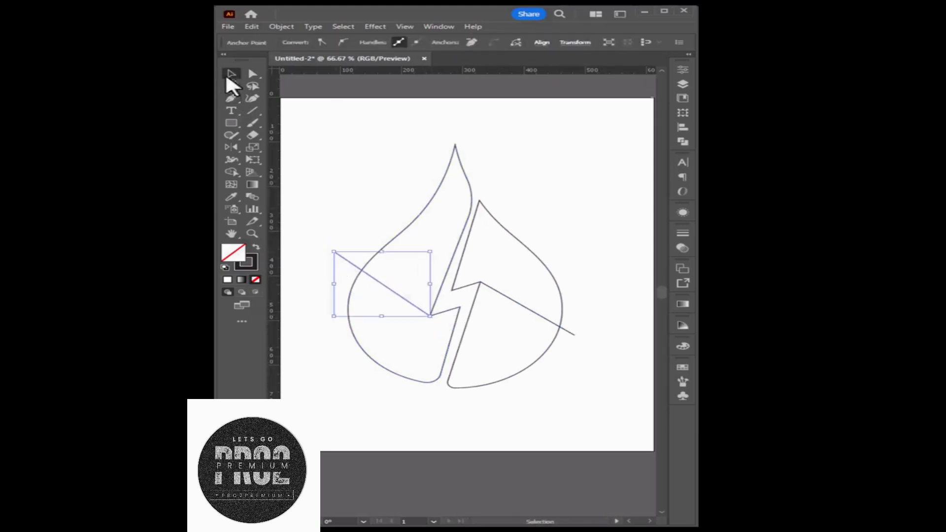
Step: Bend the right dividing line upward into an arc with the Curvature tool
left_click(528, 191)
left_click_drag(565, 194, 364, 400)
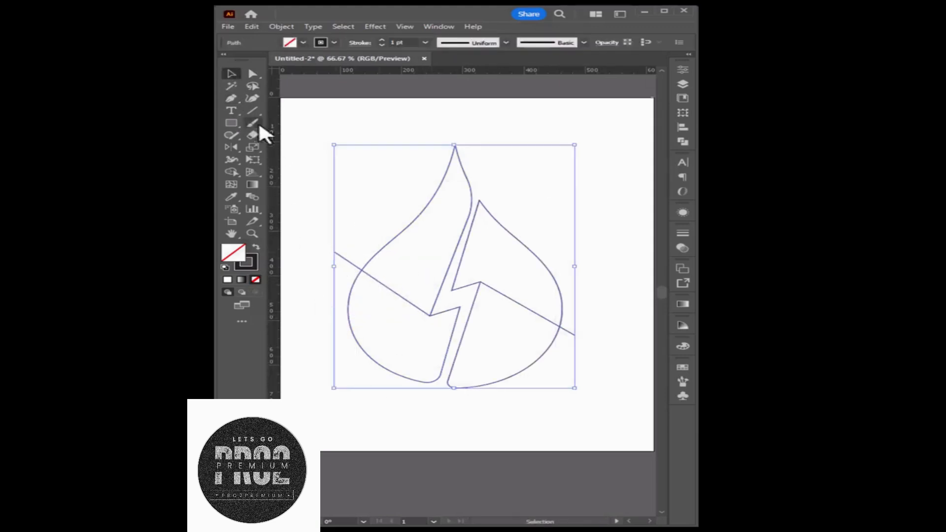
left_click(252, 98)
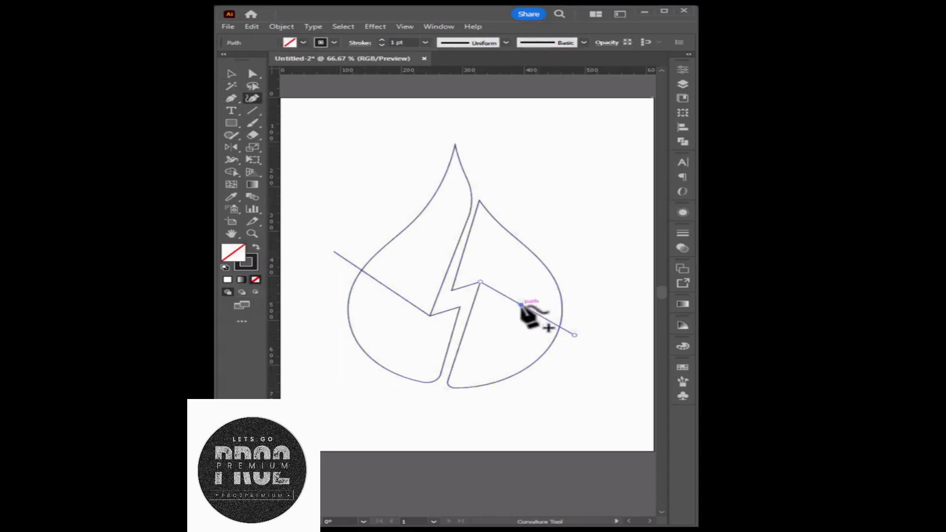
left_click_drag(521, 304, 531, 285)
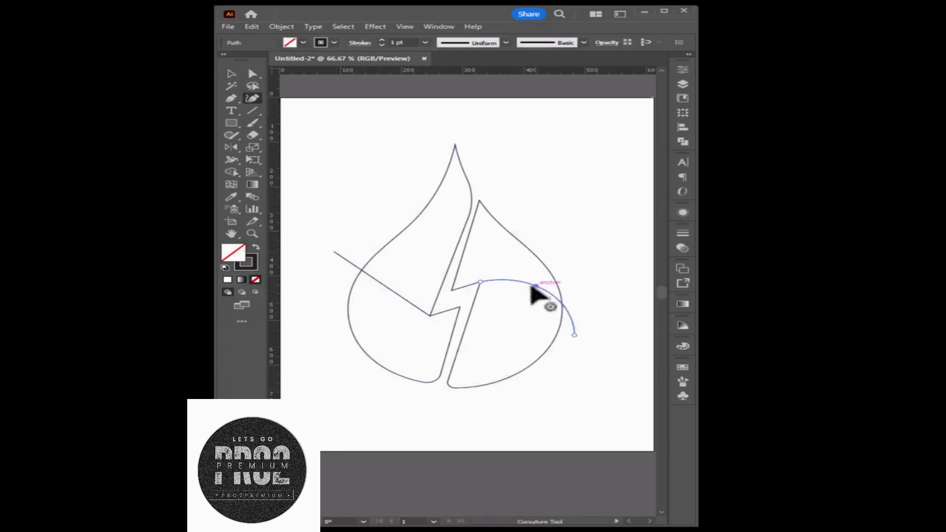
Step: Bend the left dividing line downward into an arc with the Curvature tool
left_click(231, 74)
left_click(330, 159)
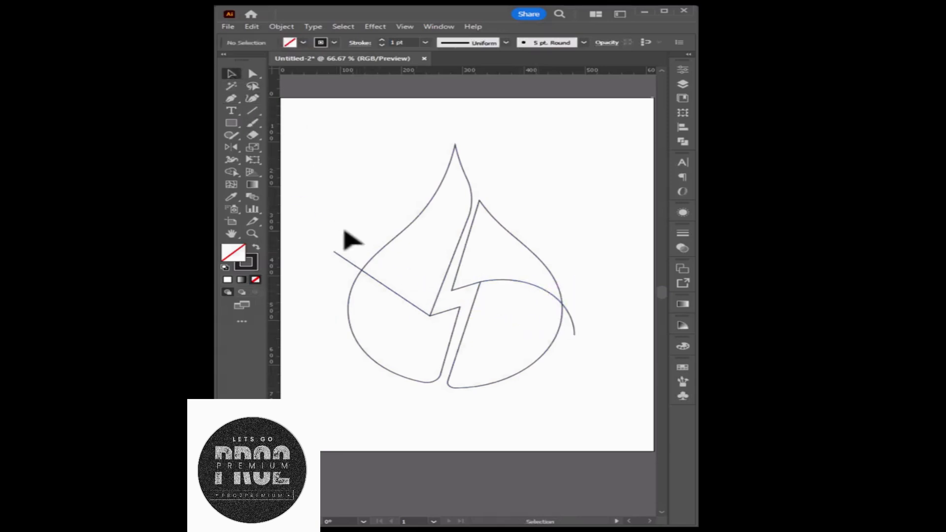
left_click(374, 278)
left_click(252, 98)
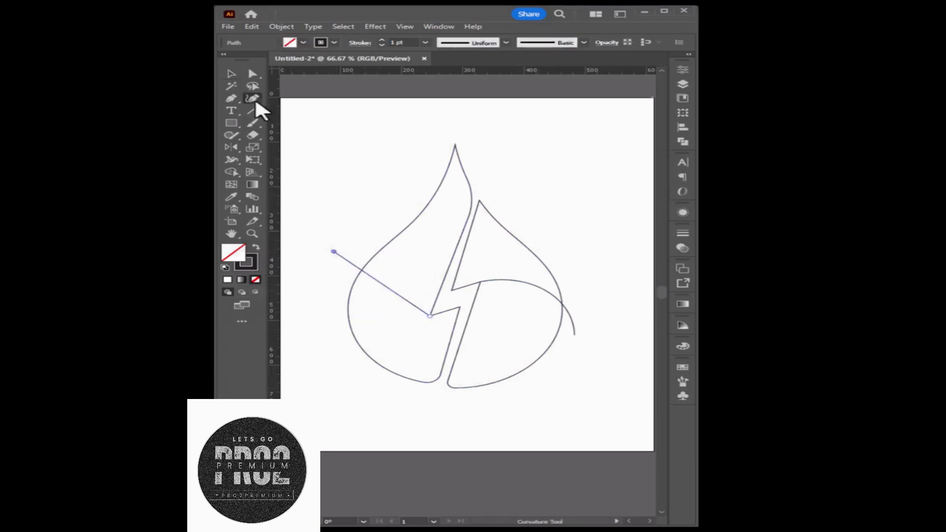
left_click_drag(382, 285, 367, 310)
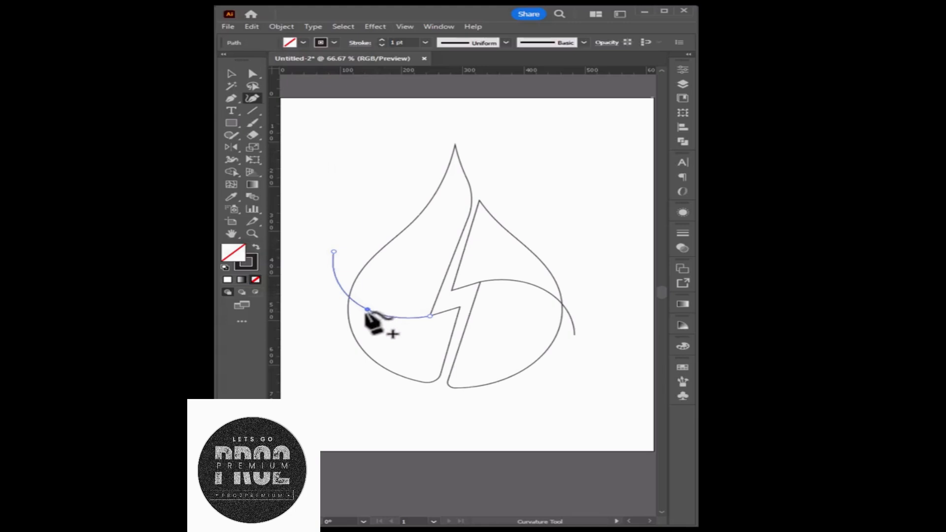
key("v")
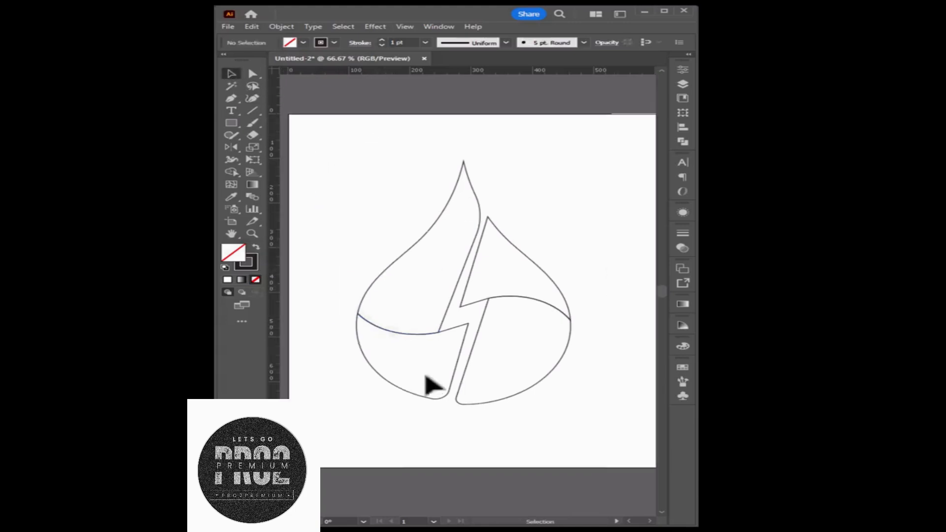
Step: Fill the upper right drop piece with a linear gradient running from blue to black
left_click(433, 396)
left_click(541, 408)
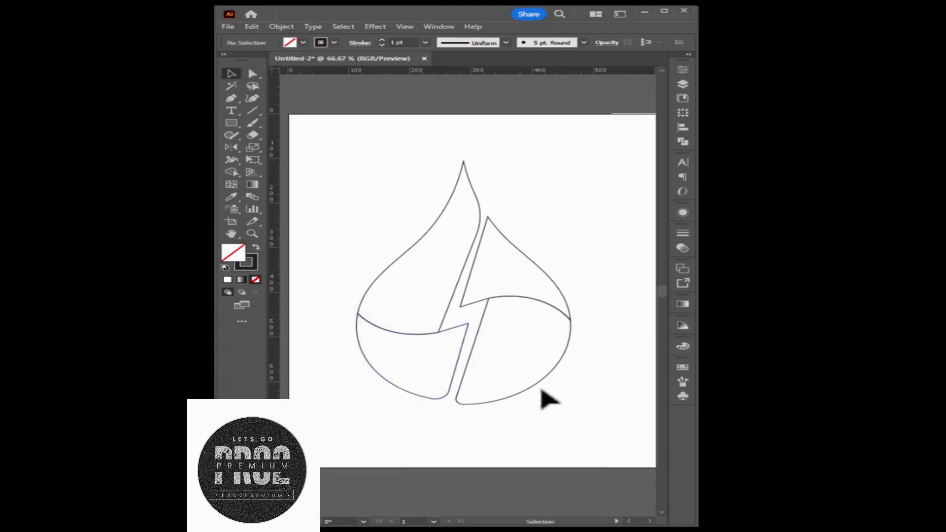
left_click(555, 281)
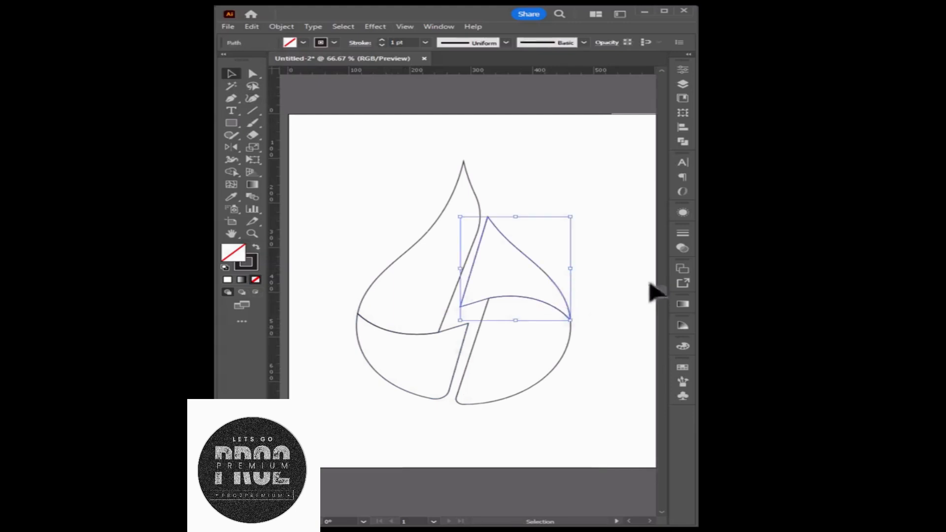
left_click(682, 304)
left_click(521, 318)
left_click(516, 396)
double_click(517, 396)
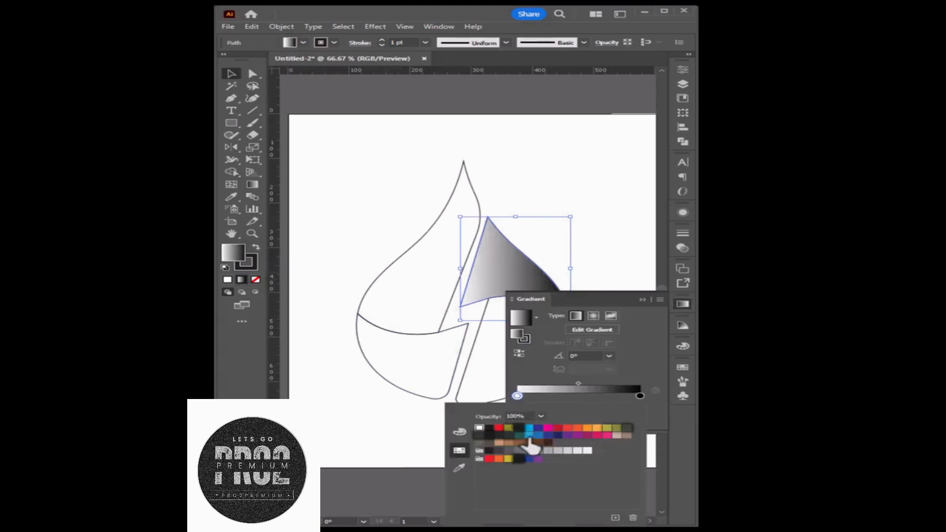
left_click(530, 436)
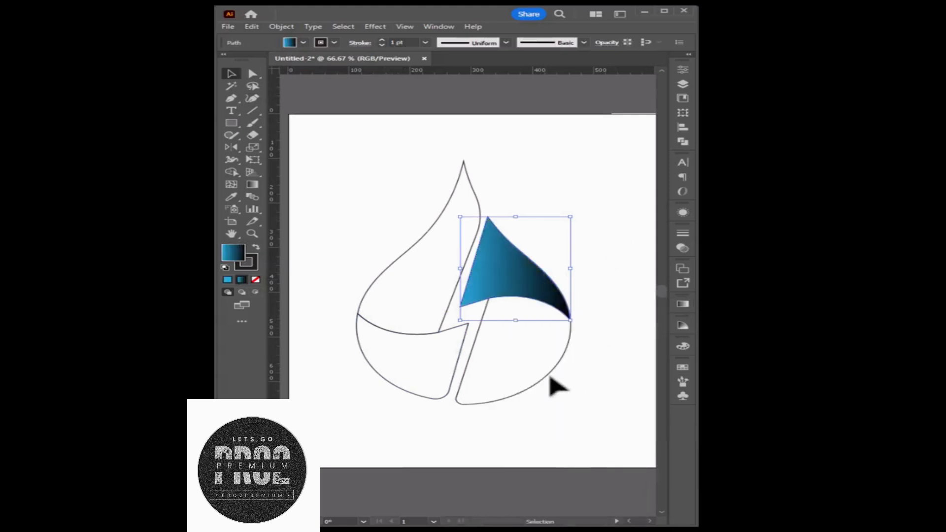
Step: Copy the blue-to-black gradient onto the lower right drop piece with the Eyedropper
left_click(553, 382)
left_click(231, 196)
left_click(509, 247)
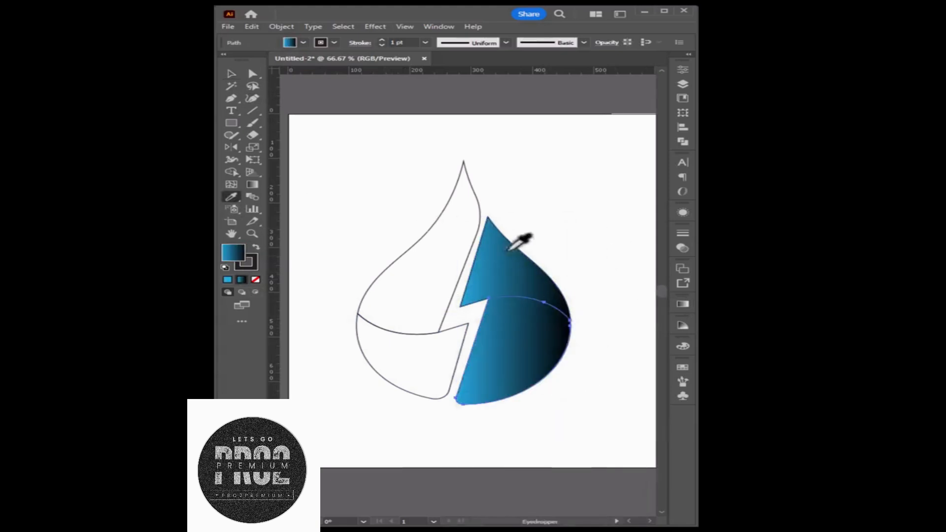
left_click(231, 74)
left_click(345, 127)
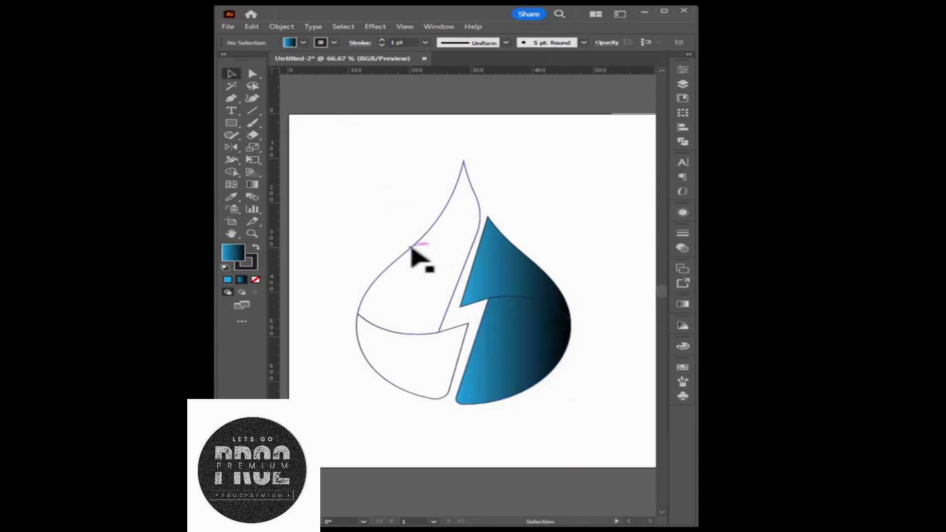
Step: Fill the upper left drop piece with a linear gradient from pink (M=95 Y=20 K=0) to black
left_click(411, 247)
left_click(685, 305)
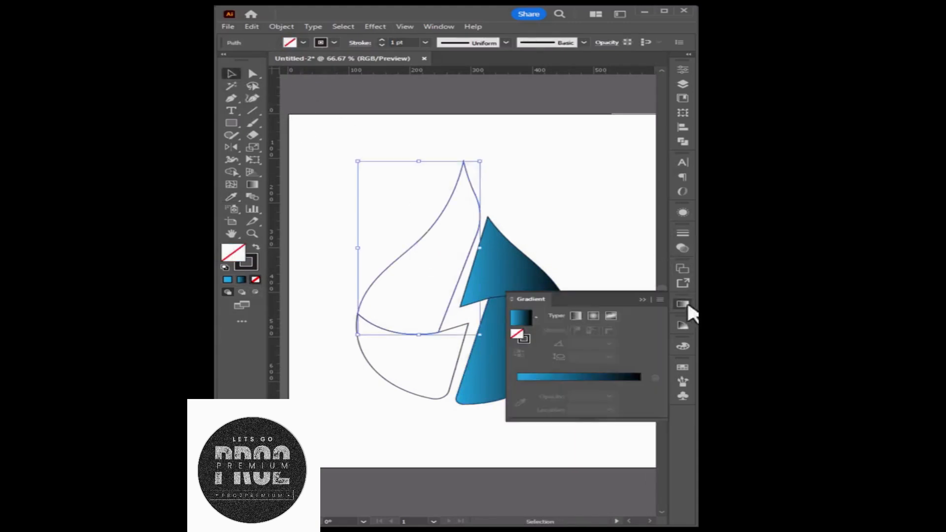
left_click(522, 318)
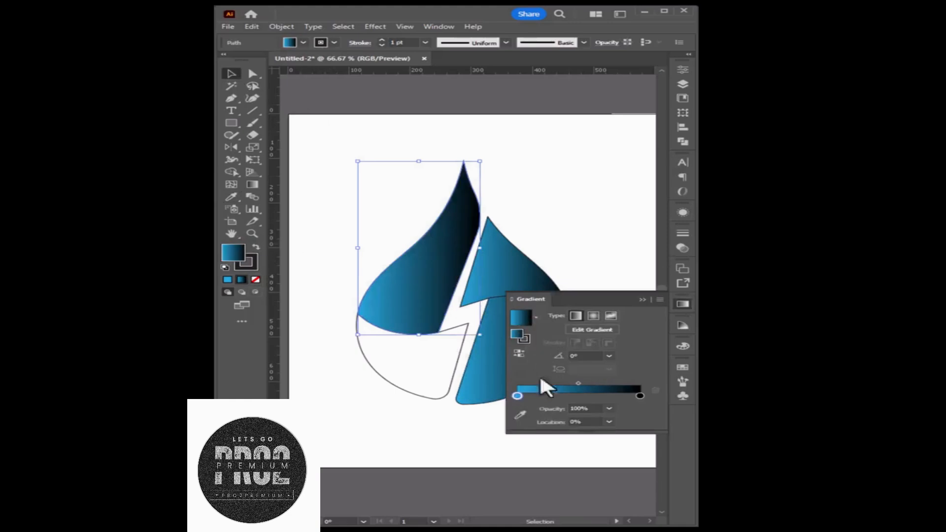
double_click(516, 396)
left_click(607, 436)
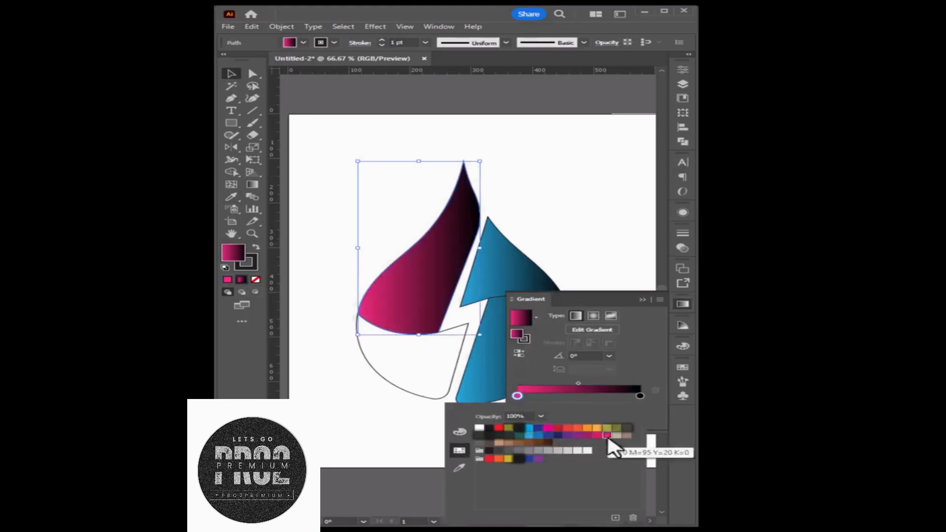
left_click(412, 422)
Step: Copy the pink-to-black gradient onto the lower left drop piece with the Eyedropper
left_click(410, 392)
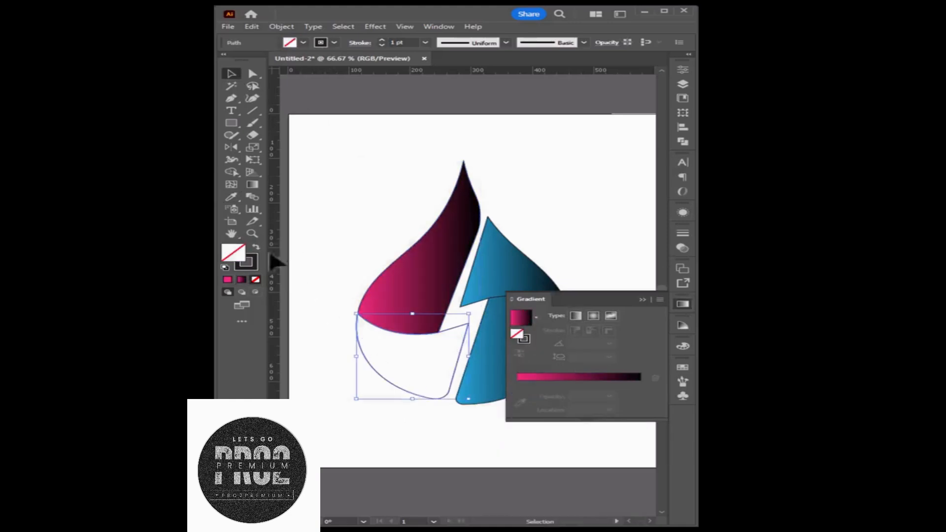
left_click(231, 196)
left_click(449, 245)
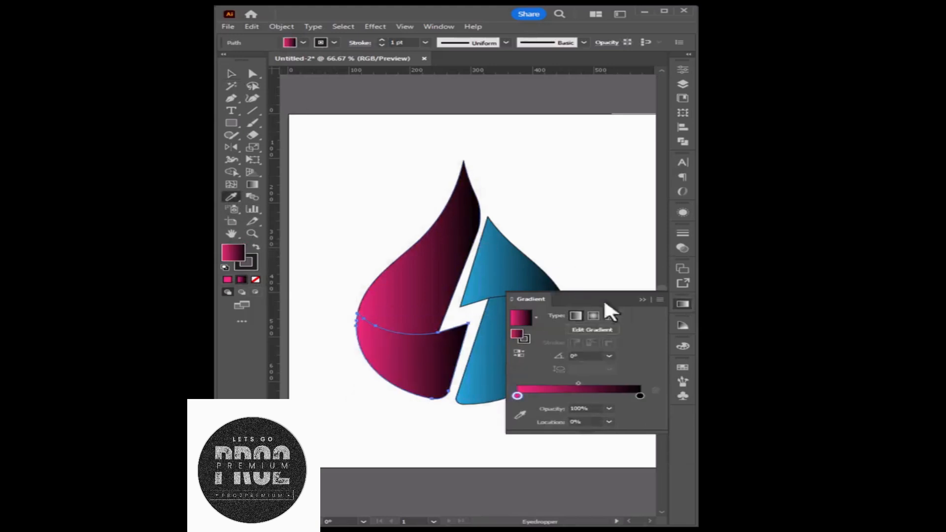
left_click(642, 298)
Step: Remove the stroke from all four drop pieces
left_click(231, 73)
left_click_drag(535, 164, 394, 424)
left_click(331, 42)
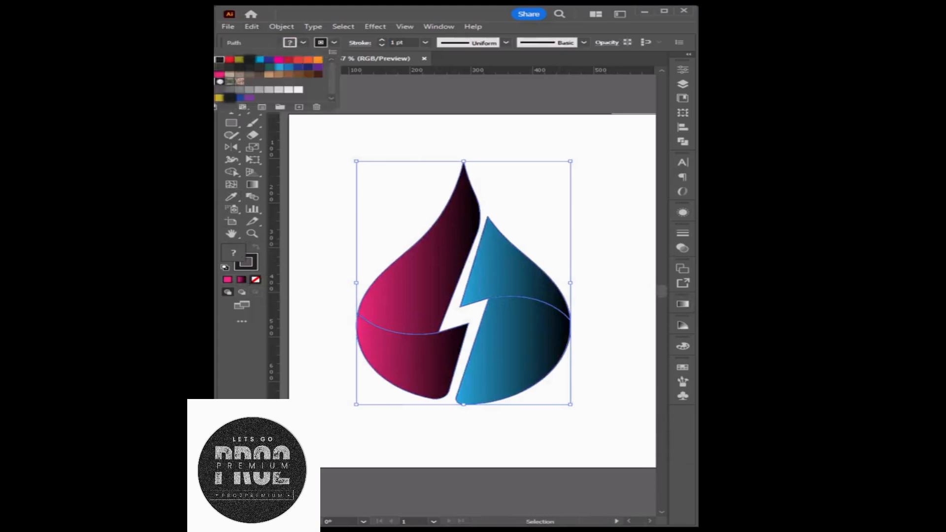
left_click(220, 81)
left_click(542, 150)
Step: Redirect the upper right piece's gradient diagonally, from blue near the bolt to black beyond the drop's upper right edge
left_click(526, 254)
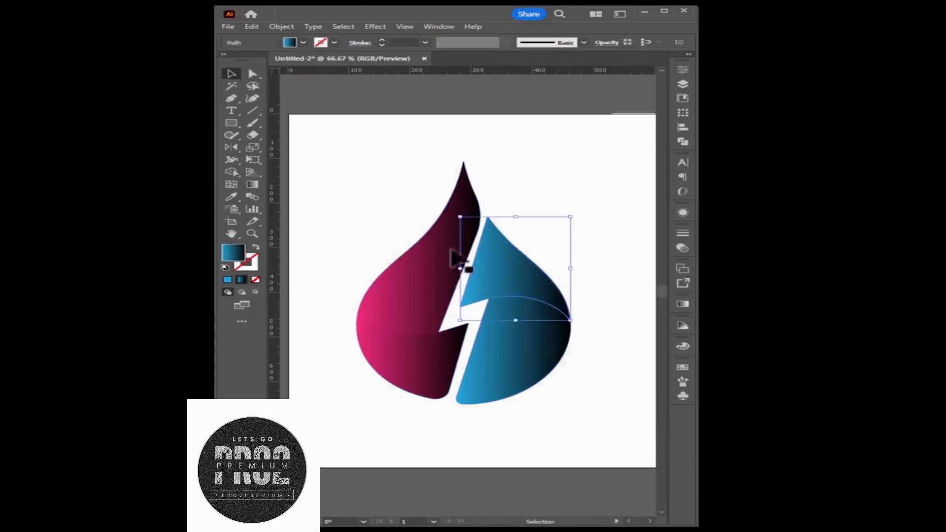
left_click(256, 185)
mouse_move(472, 340)
left_mouse_down()
mouse_move(570, 186)
mouse_move(580, 213)
mouse_move(588, 194)
left_mouse_up()
mouse_move(474, 314)
left_mouse_down()
mouse_move(603, 192)
mouse_move(562, 204)
mouse_move(576, 202)
left_mouse_up()
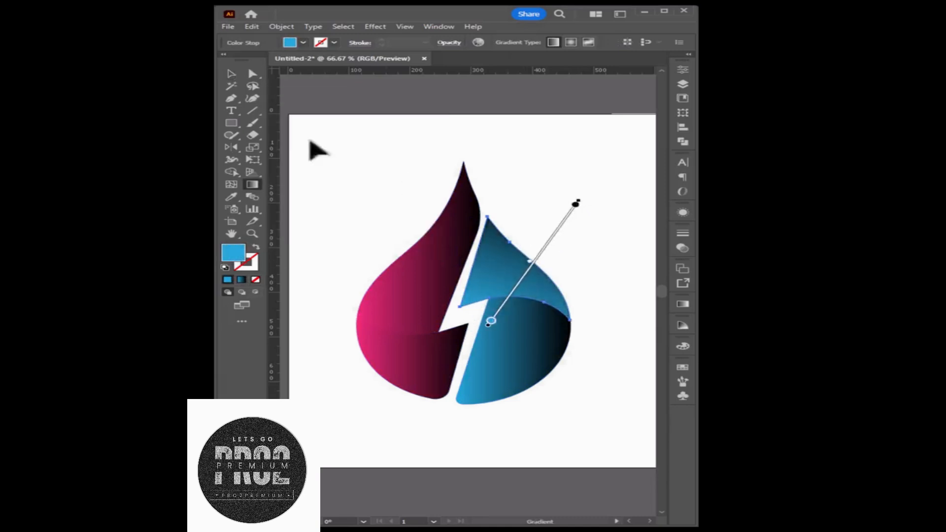
left_click(231, 73)
left_click(547, 422)
Step: Redirect the lower right piece's gradient diagonally, from blue below its bottom corner to black beyond its upper right edge
left_click(520, 382)
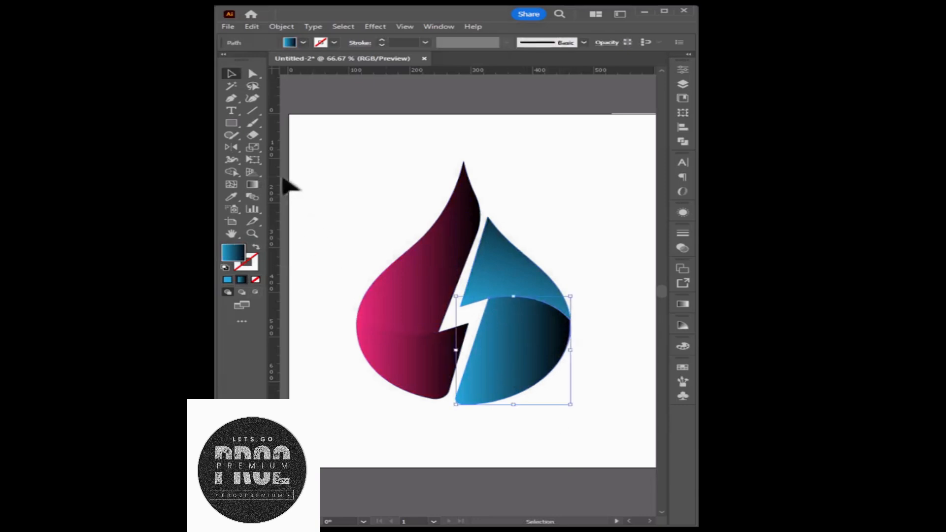
left_click(251, 186)
left_click_drag(434, 433, 571, 266)
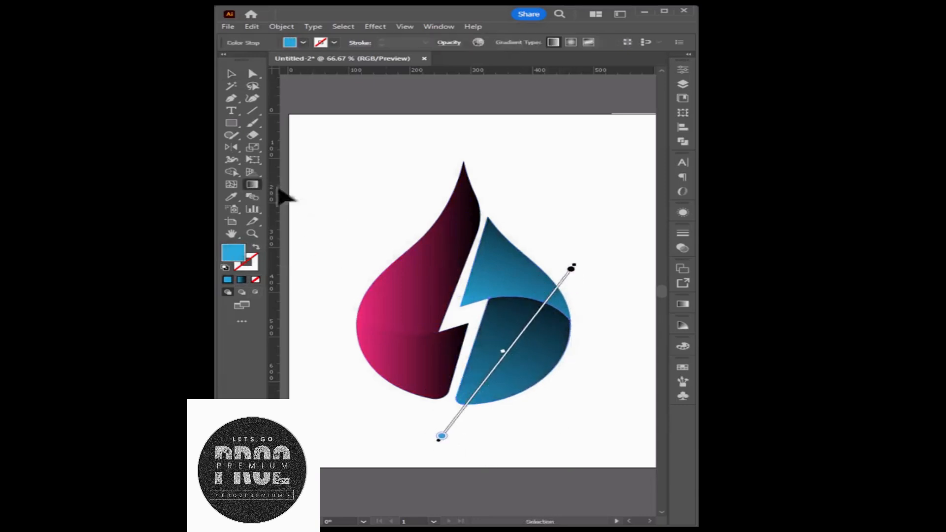
left_click(224, 55)
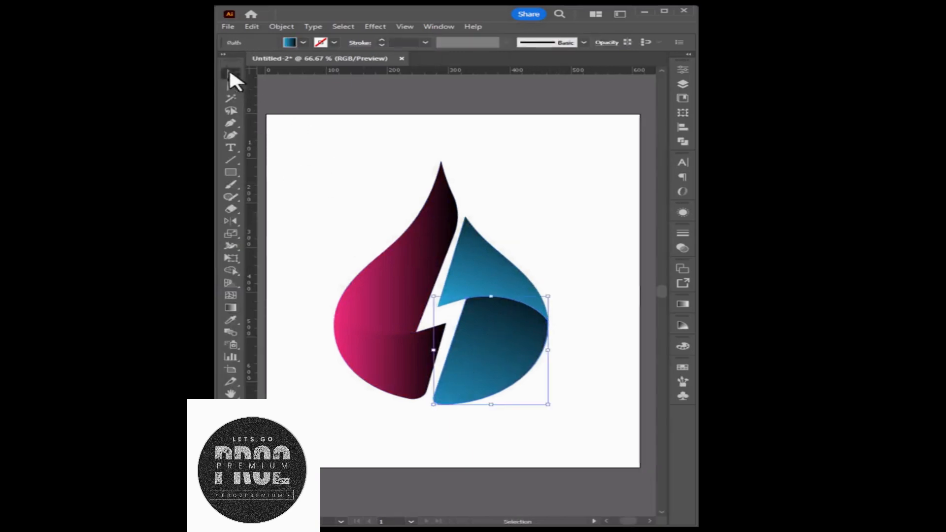
left_click(224, 55)
Step: Redirect the upper left piece's gradient nearly vertically, from pink above the drop's tip to black below the dividing arc
left_click(412, 274)
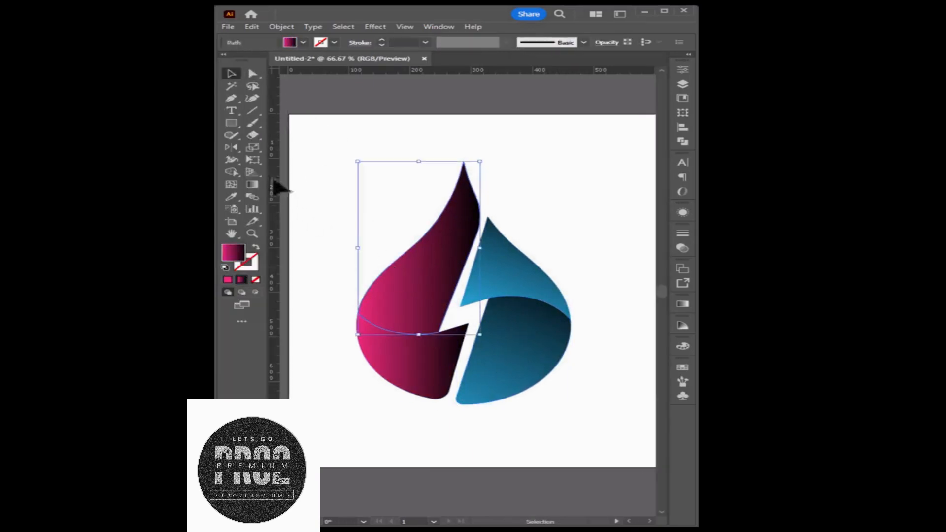
left_click(254, 184)
left_click_drag(464, 407, 385, 178)
left_click_drag(407, 139, 390, 403)
Step: Redirect the lower left piece's gradient diagonally, from pink beyond its upper left side to black below its lower right corner
left_click(228, 74)
left_click(417, 356)
left_click(252, 185)
mouse_move(332, 266)
left_mouse_down()
mouse_move(460, 510)
mouse_move(471, 468)
left_mouse_up()
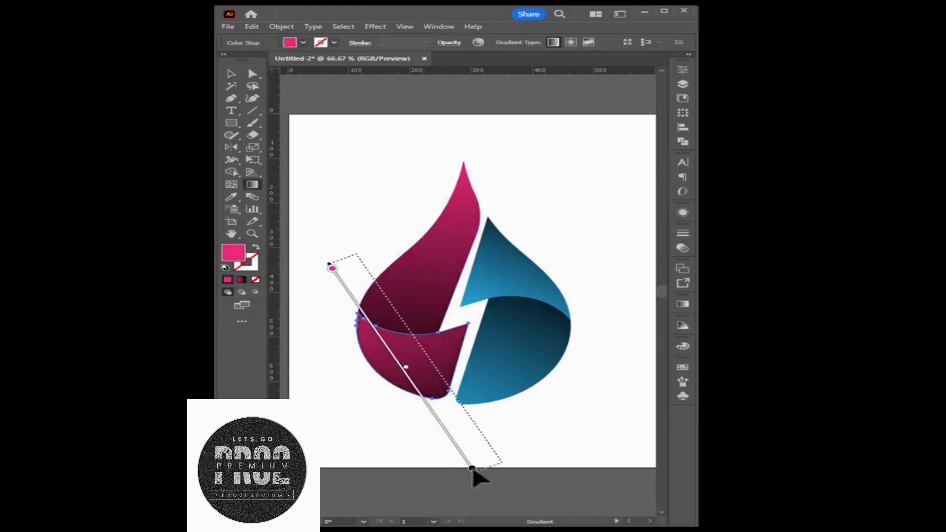
left_click(231, 74)
left_click(390, 169)
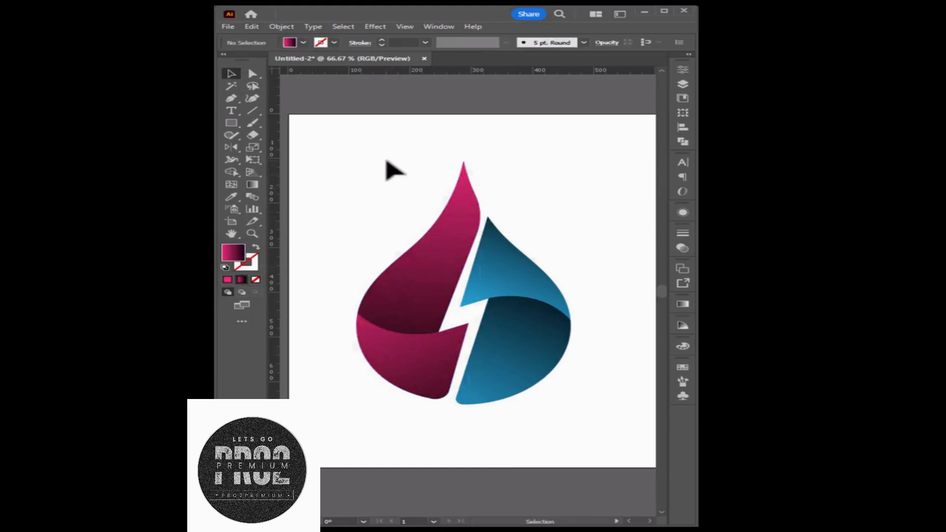
Step: Enlarge the whole drop logo slightly about its centre
key("ctrl+a")
left_click_drag(463, 405, 498, 406)
left_click(623, 184)
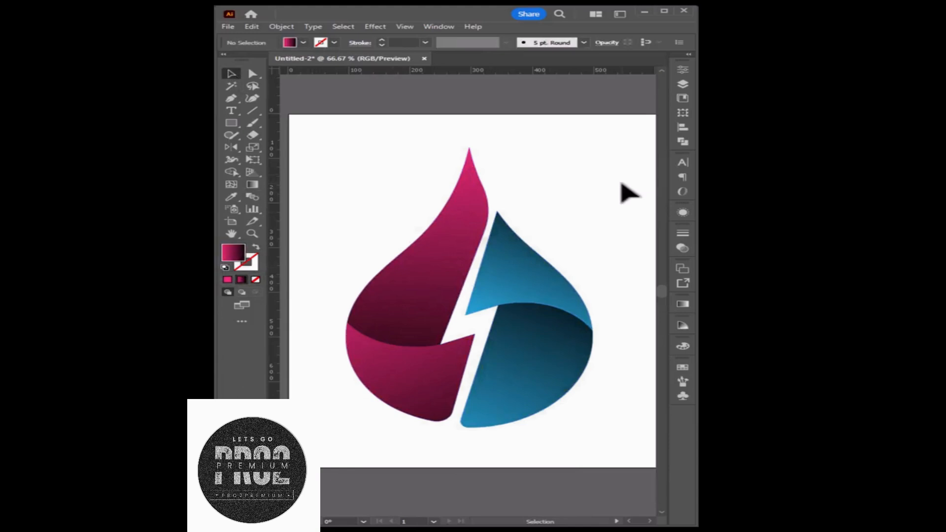